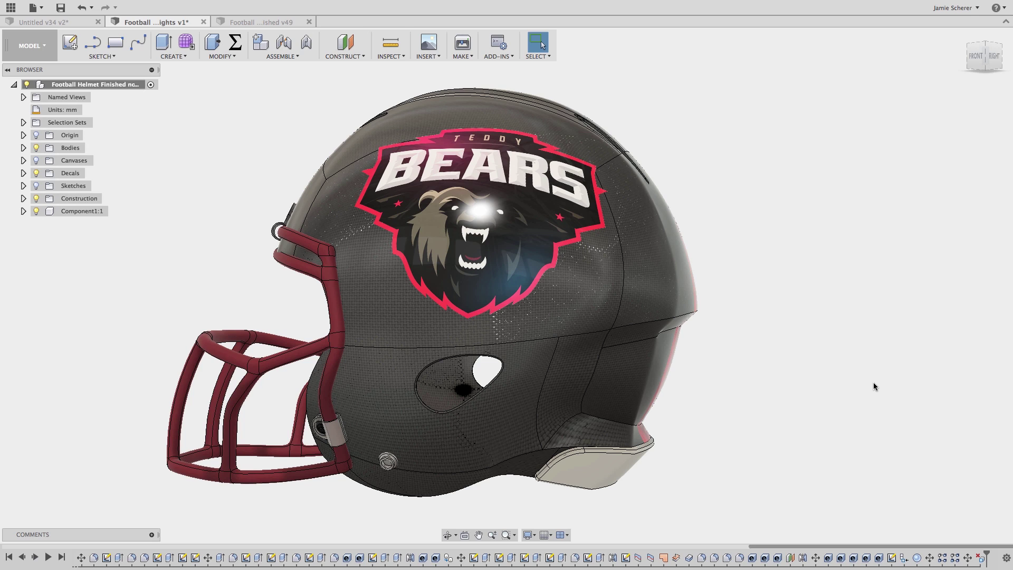
Create a 5 mm diameter sphere on a plane beside the helmet
{"action": "left_click", "coordinate": [174, 56]}
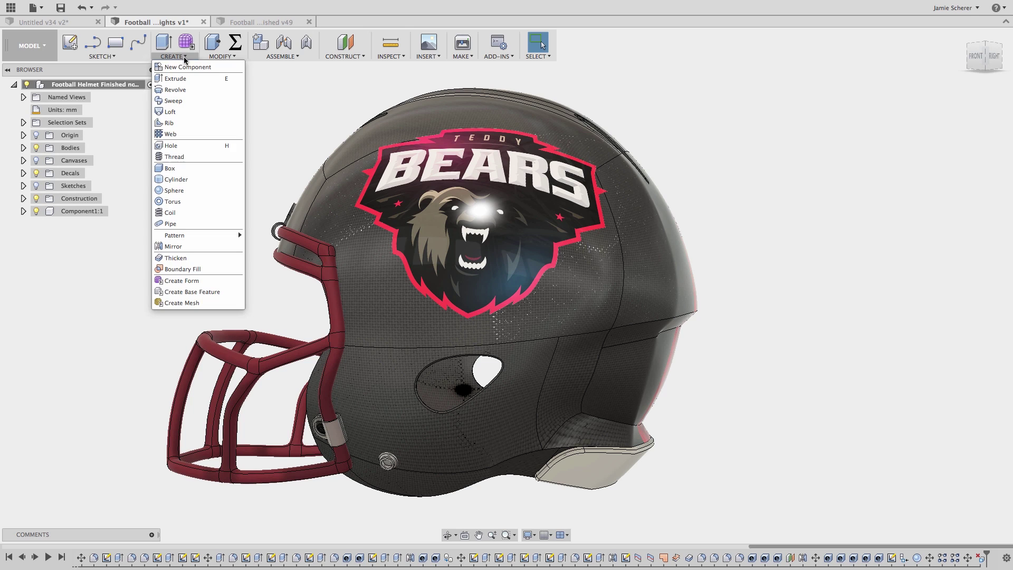
{"action": "left_click", "coordinate": [186, 191]}
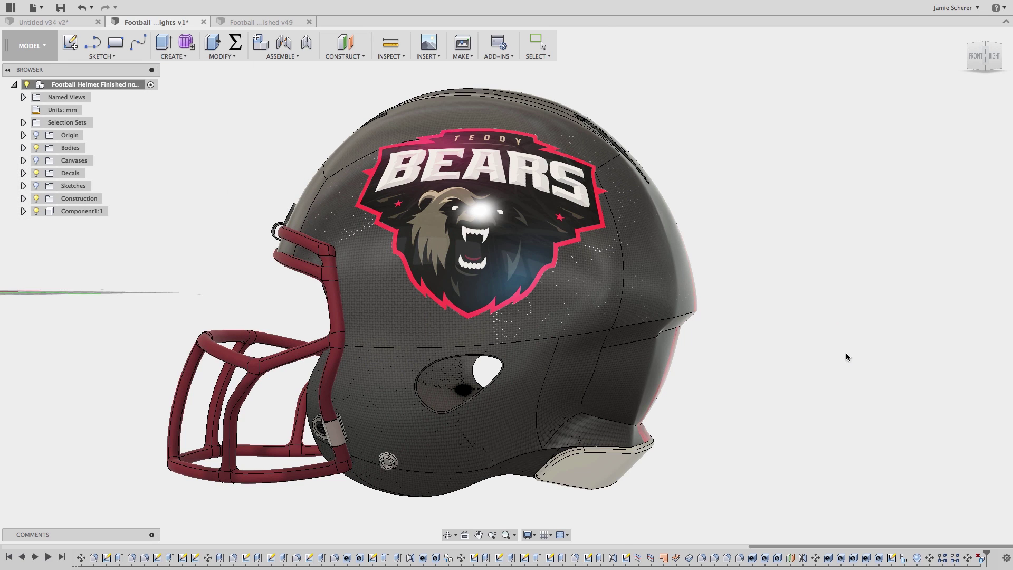
{"action": "left_click", "coordinate": [856, 298]}
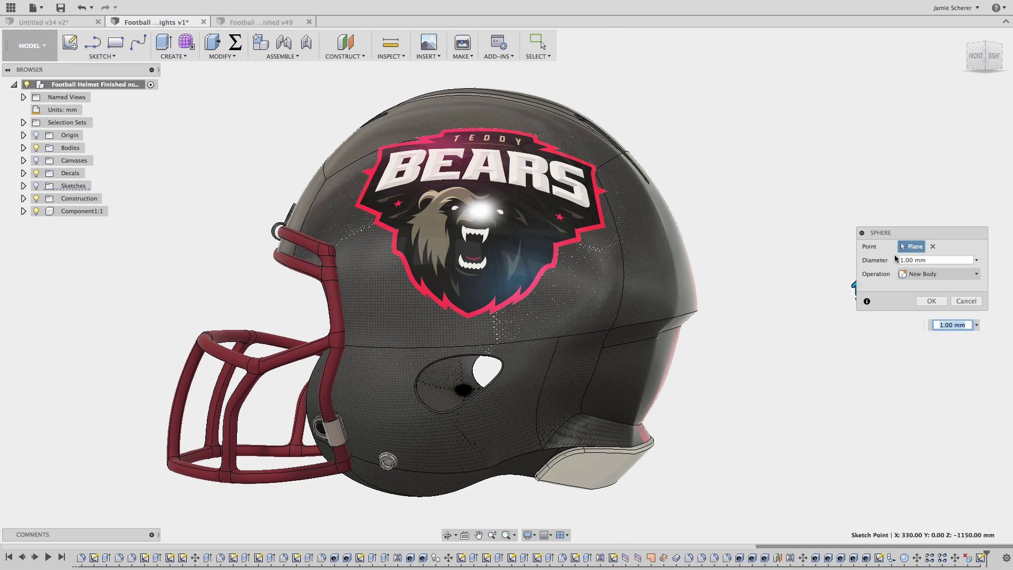
{"action": "left_click_drag", "start_coordinate": [897, 259], "coordinate": [934, 203]}
{"action": "double_click", "coordinate": [939, 204]}
{"action": "type", "text": "5"}
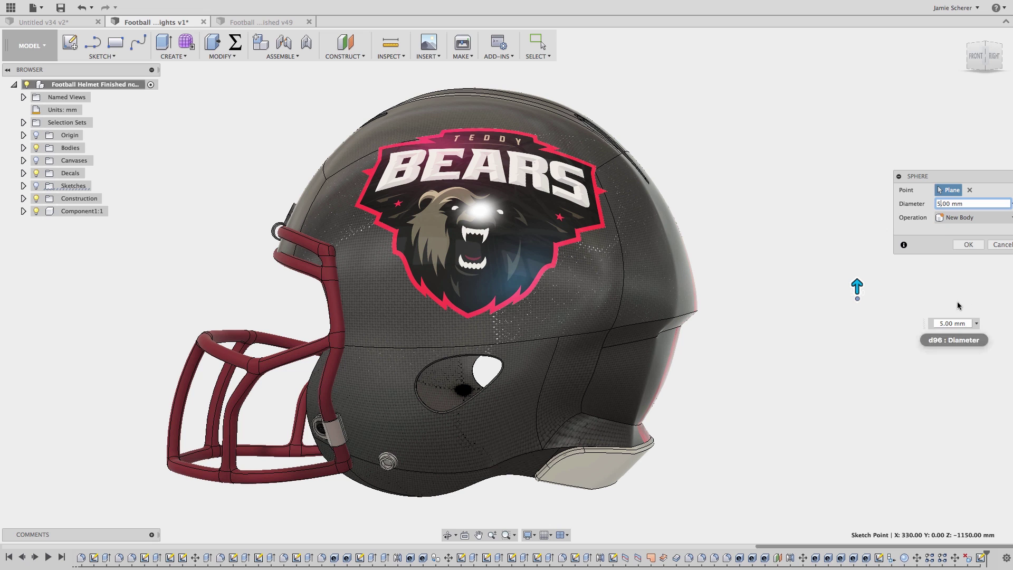
{"action": "left_click", "coordinate": [969, 244]}
Move the sphere −120 mm along X
{"action": "middle_click_drag", "start_coordinate": [874, 340], "coordinate": [602, 335], "text": "shift"}
{"action": "right_click", "coordinate": [836, 275]}
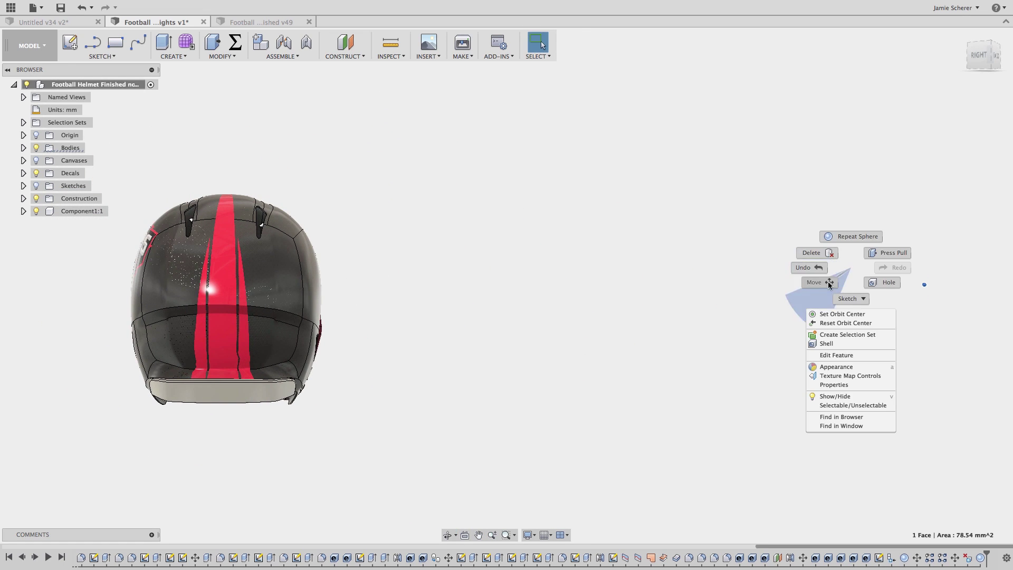
{"action": "left_click", "coordinate": [808, 301]}
{"action": "left_click_drag", "start_coordinate": [845, 283], "coordinate": [824, 267]}
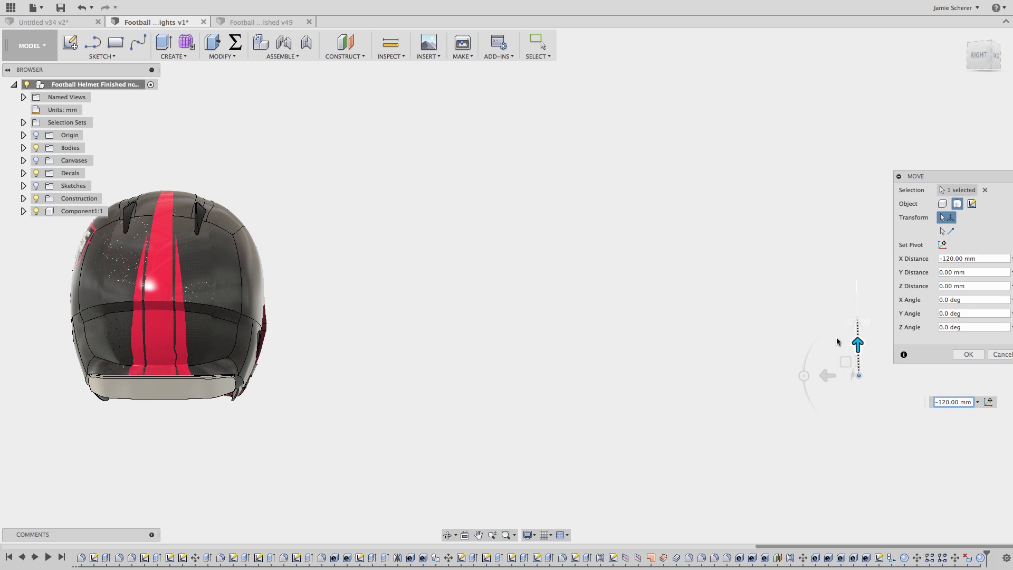
{"action": "left_click", "coordinate": [968, 354]}
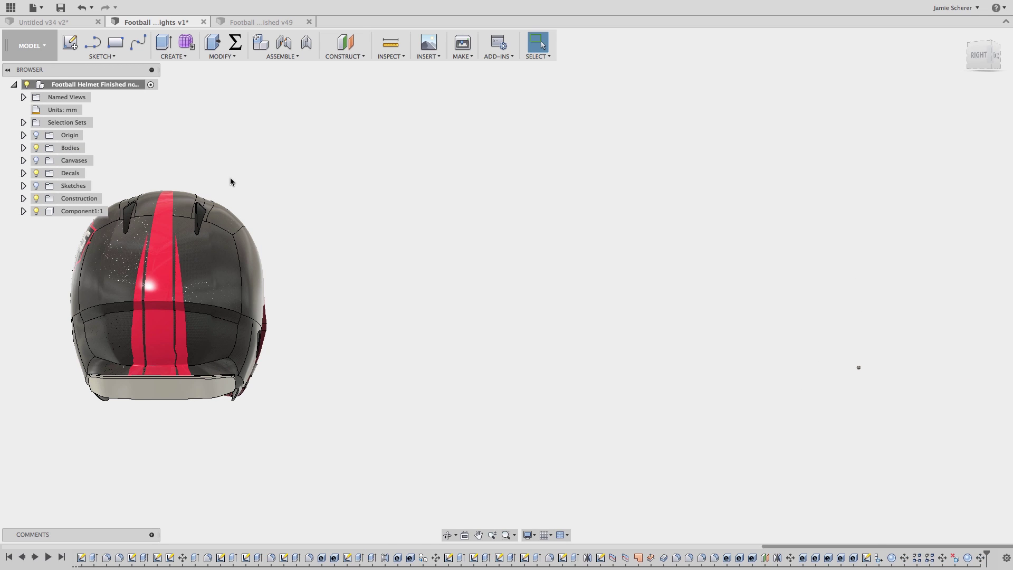
{"action": "left_click", "coordinate": [176, 56]}
Rectangular-pattern the sphere 10 × 10 along an edge, spanning 400 mm by 1550 mm
{"action": "mouse_move", "coordinate": [209, 234]}
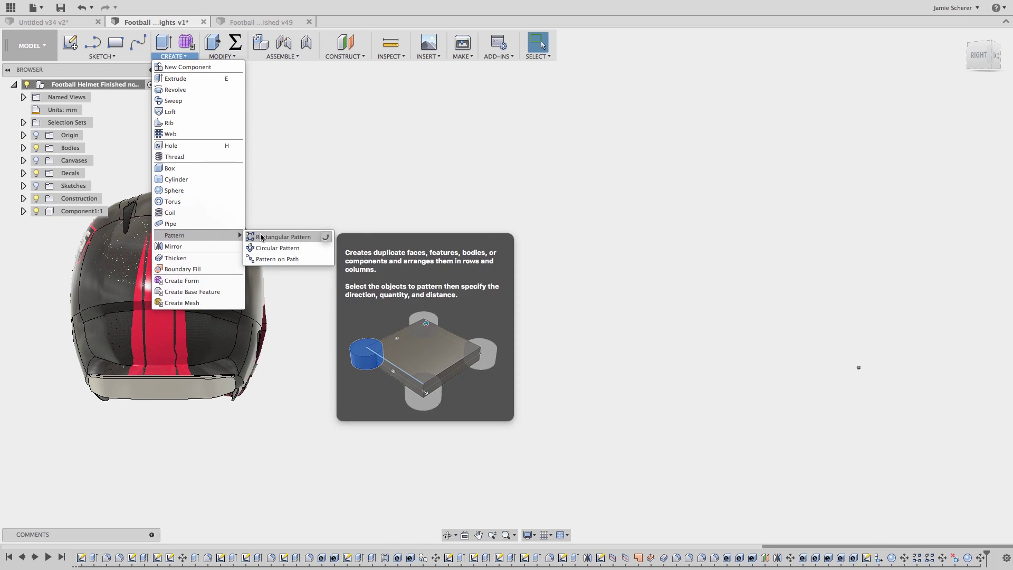
{"action": "left_click", "coordinate": [280, 236]}
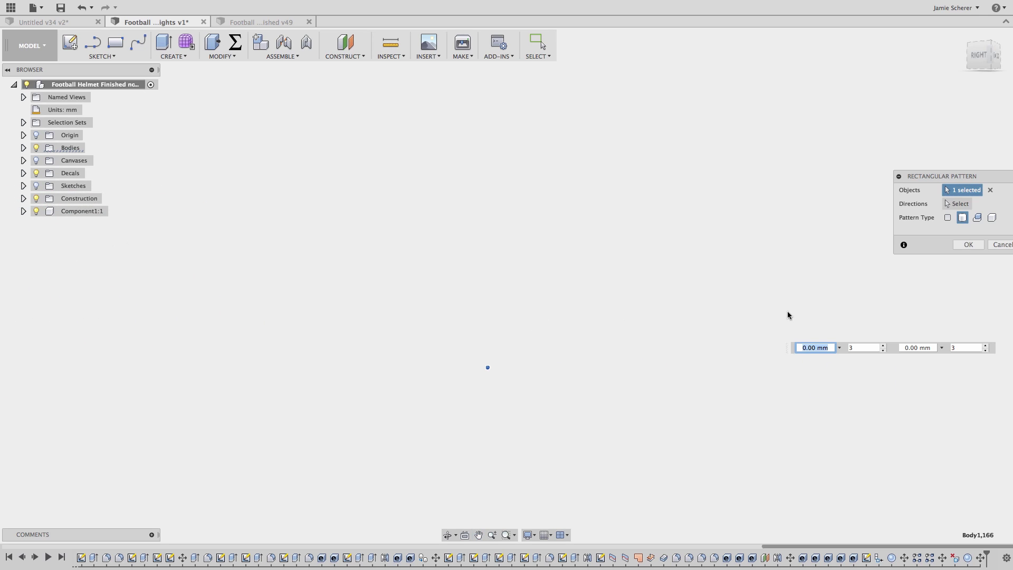
{"action": "left_click", "coordinate": [41, 291]}
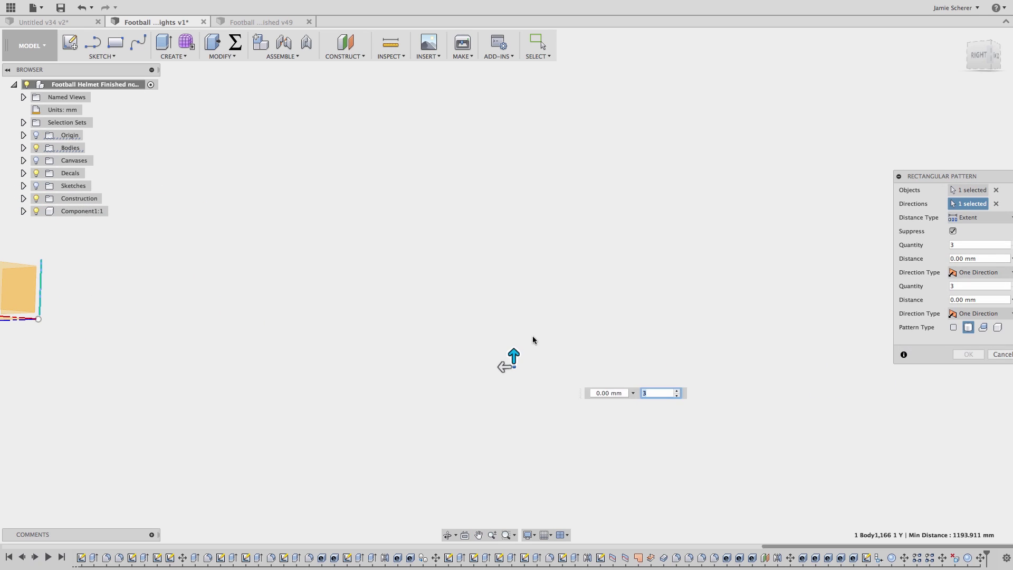
{"action": "double_click", "coordinate": [972, 245]}
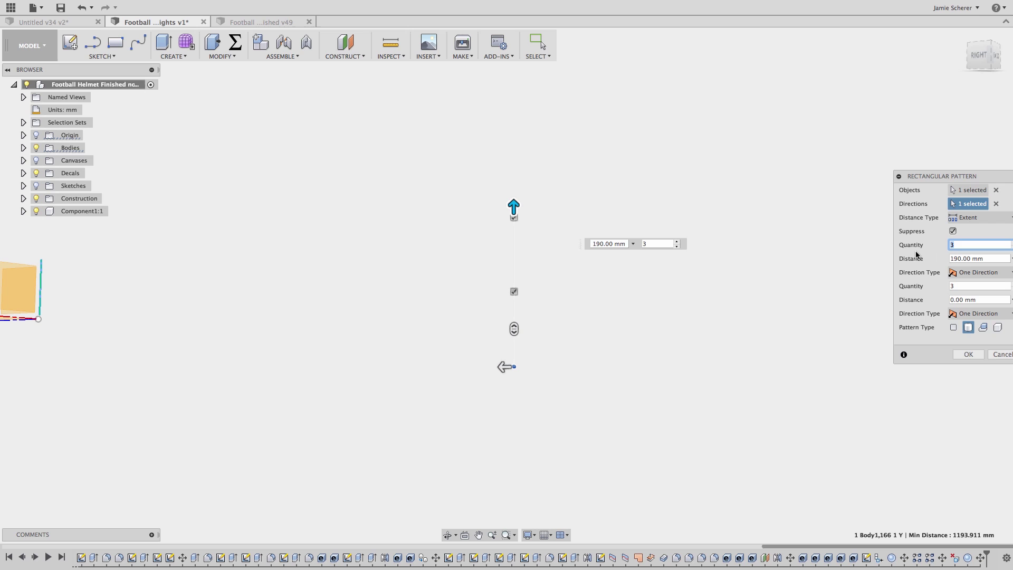
{"action": "type", "text": "10"}
{"action": "key", "text": "Tab"}
{"action": "type", "text": "10"}
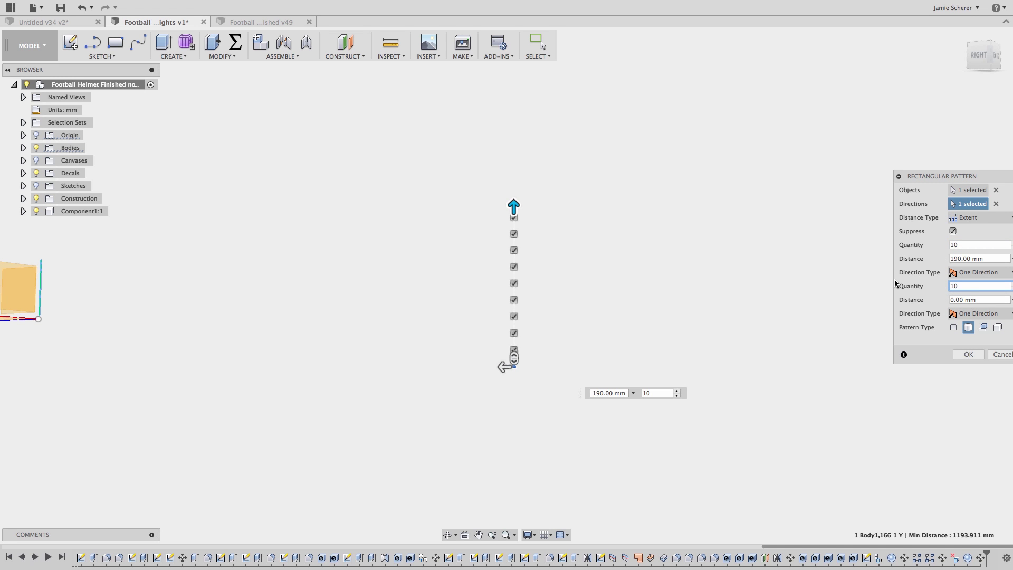
{"action": "left_click_drag", "start_coordinate": [502, 366], "coordinate": [681, 455]}
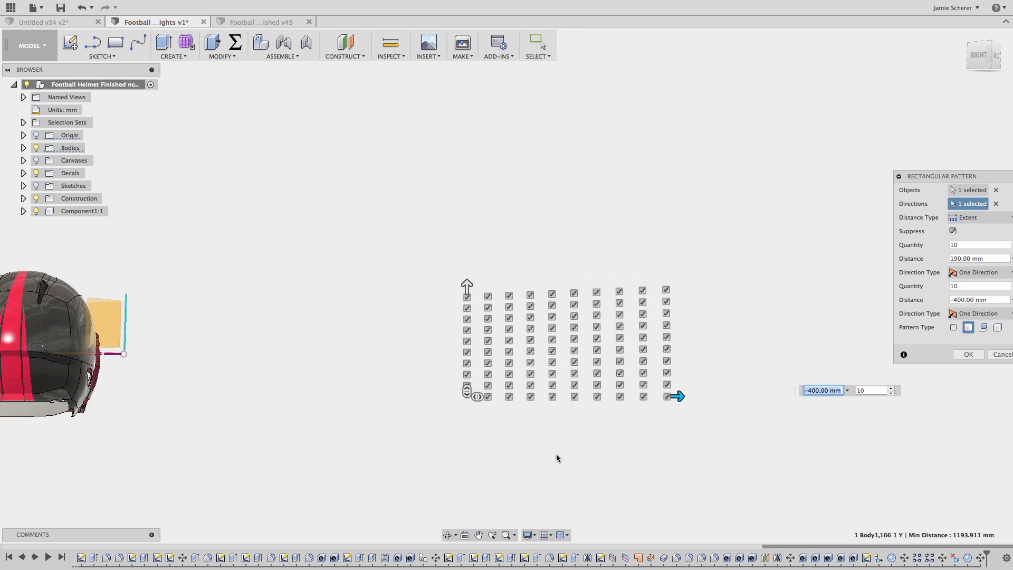
{"action": "left_click_drag", "start_coordinate": [477, 297], "coordinate": [417, 222]}
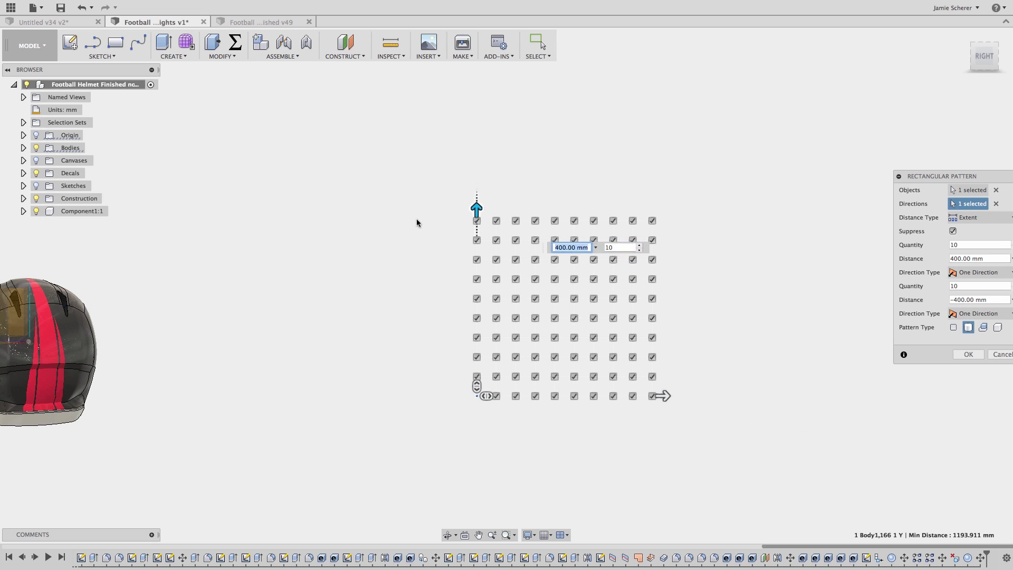
{"action": "left_click_drag", "start_coordinate": [664, 395], "coordinate": [881, 426]}
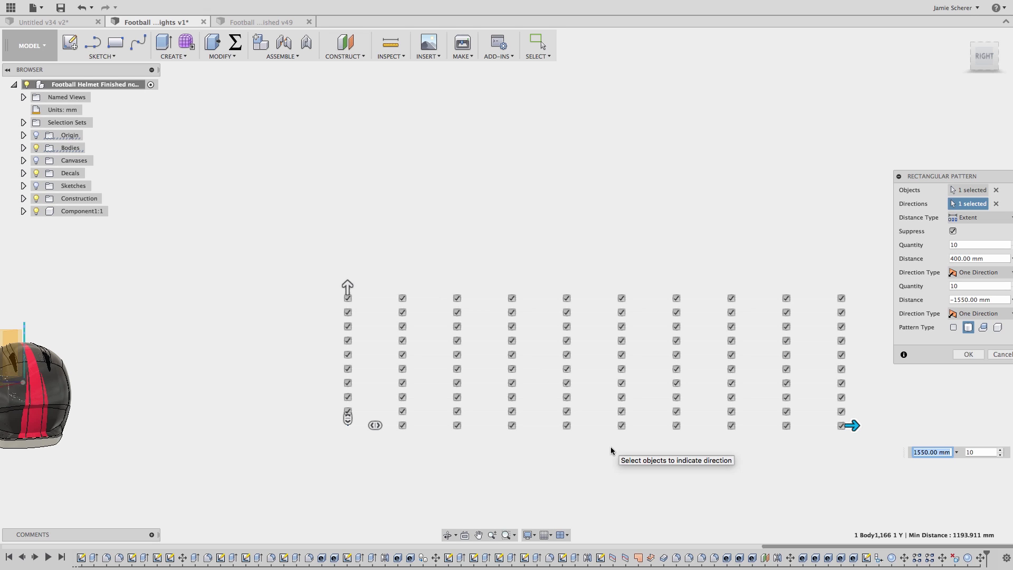
{"action": "key", "text": "Return"}
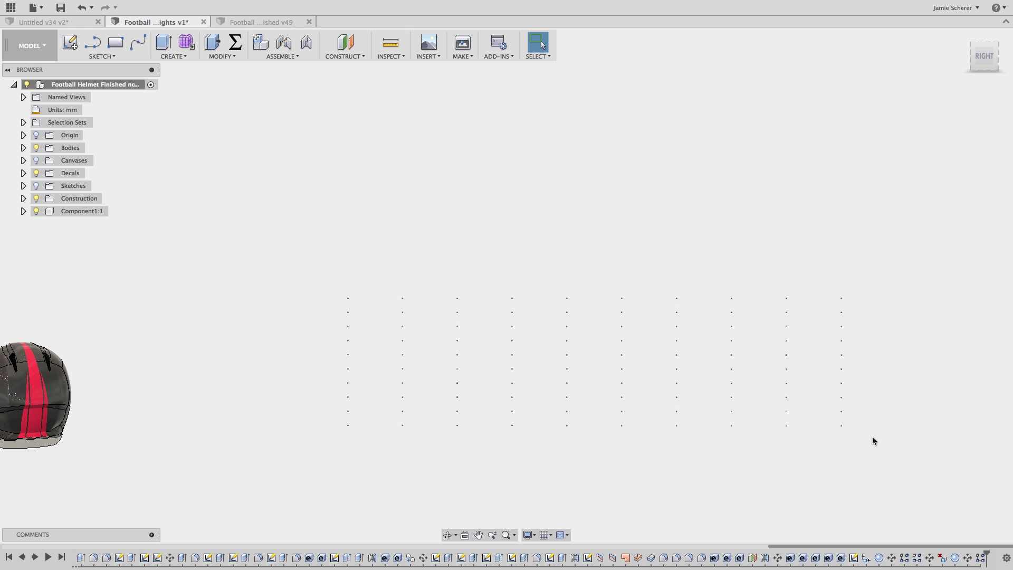
Apply the white LED - SMD 3528 - 8lm appearance to all grid spheres
{"action": "left_click_drag", "start_coordinate": [873, 438], "coordinate": [297, 261]}
{"action": "key", "text": "a"}
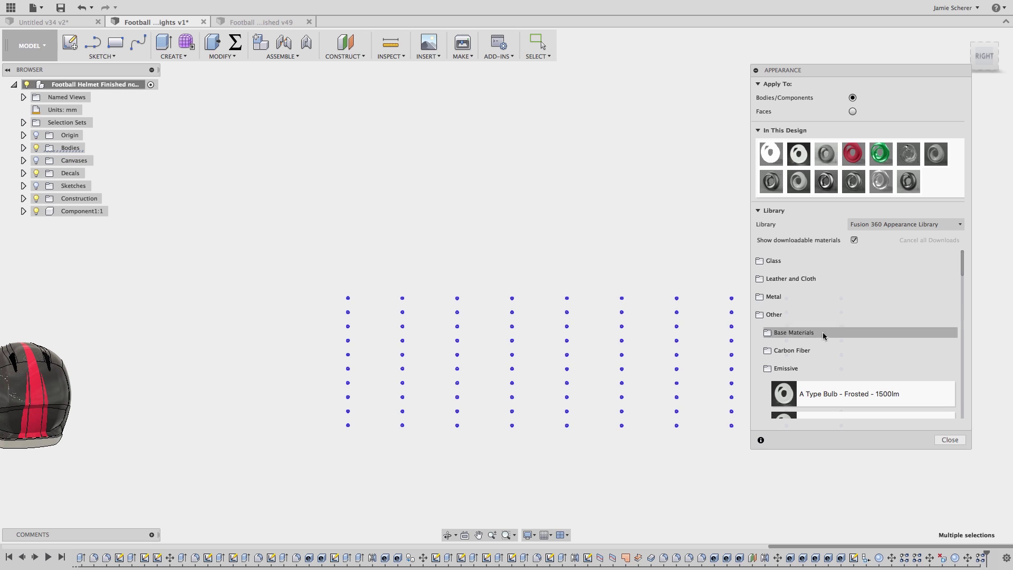
{"action": "scroll", "coordinate": [831, 366], "scroll_direction": "down", "scroll_amount": 5}
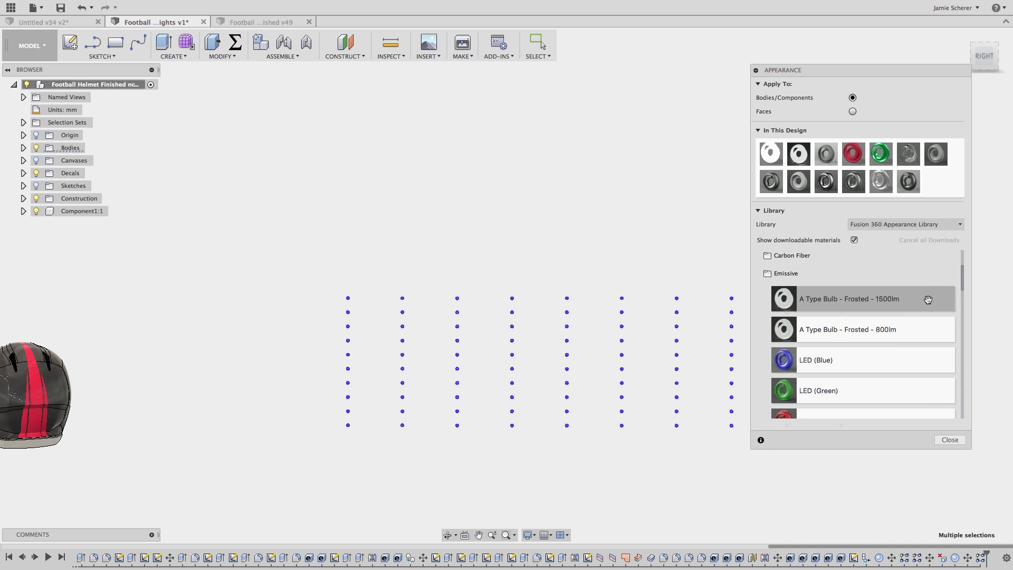
{"action": "mouse_move", "coordinate": [963, 285]}
{"action": "left_mouse_down"}
{"action": "mouse_move", "coordinate": [961, 337]}
{"action": "mouse_move", "coordinate": [964, 279]}
{"action": "left_mouse_up"}
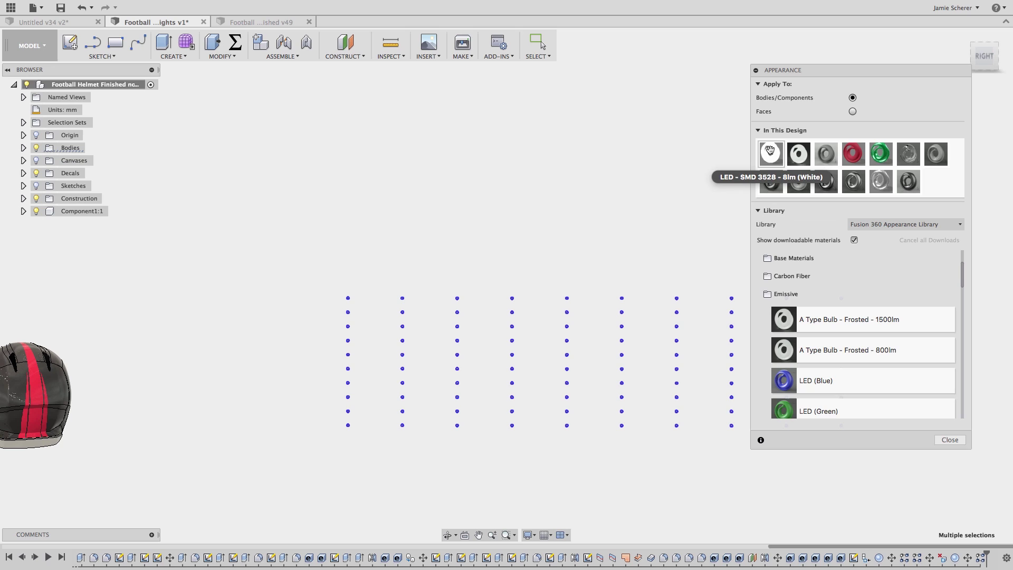
{"action": "left_click_drag", "start_coordinate": [771, 152], "coordinate": [406, 358]}
{"action": "left_click", "coordinate": [405, 359]}
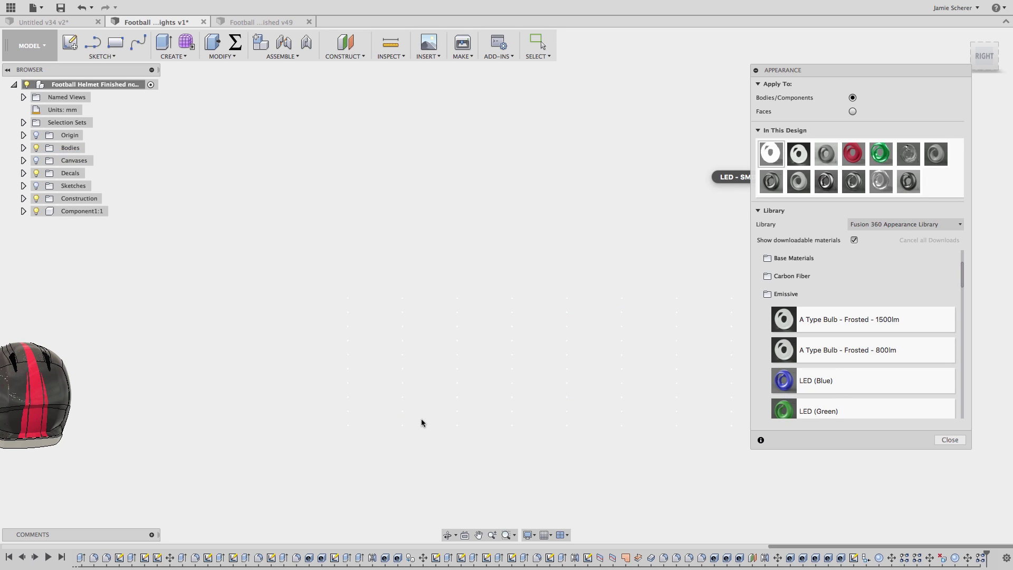
Select all the LED spheres and begin a new rectangular pattern of them
{"action": "left_click", "coordinate": [950, 440]}
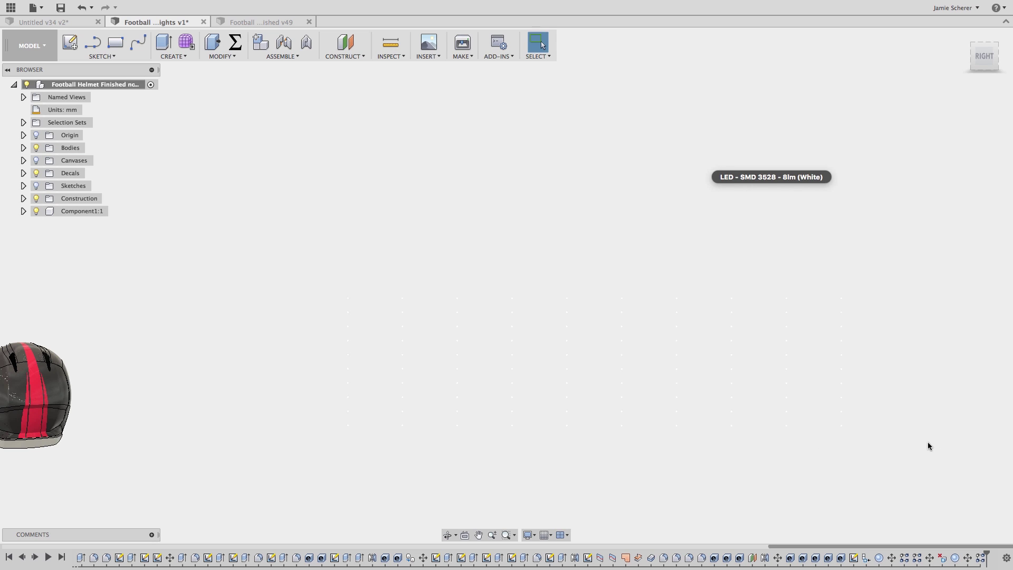
{"action": "mouse_move", "coordinate": [920, 466]}
{"action": "left_mouse_down"}
{"action": "mouse_move", "coordinate": [474, 298]}
{"action": "mouse_move", "coordinate": [338, 280]}
{"action": "left_mouse_up"}
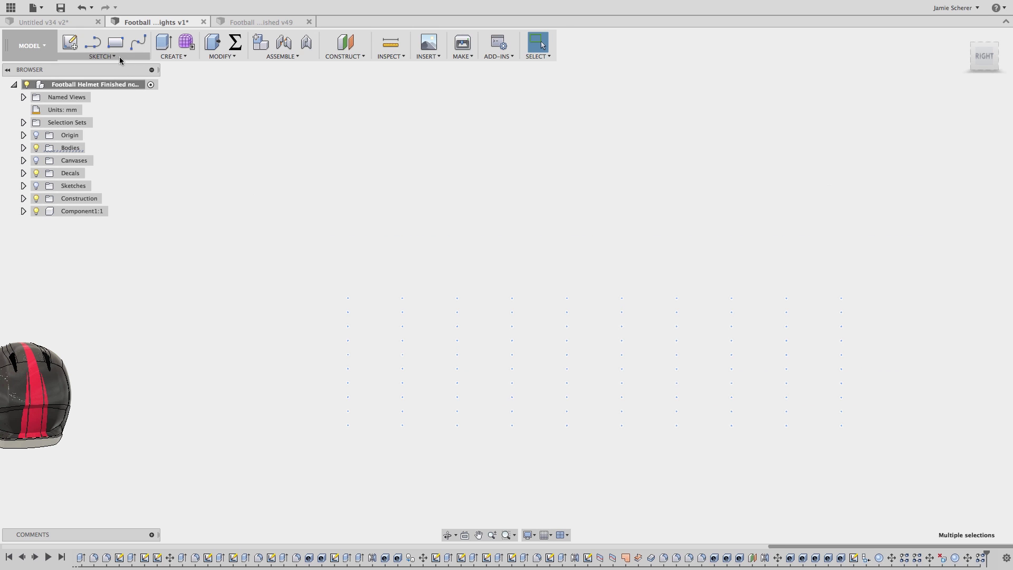
{"action": "left_click", "coordinate": [174, 56]}
{"action": "mouse_move", "coordinate": [185, 239]}
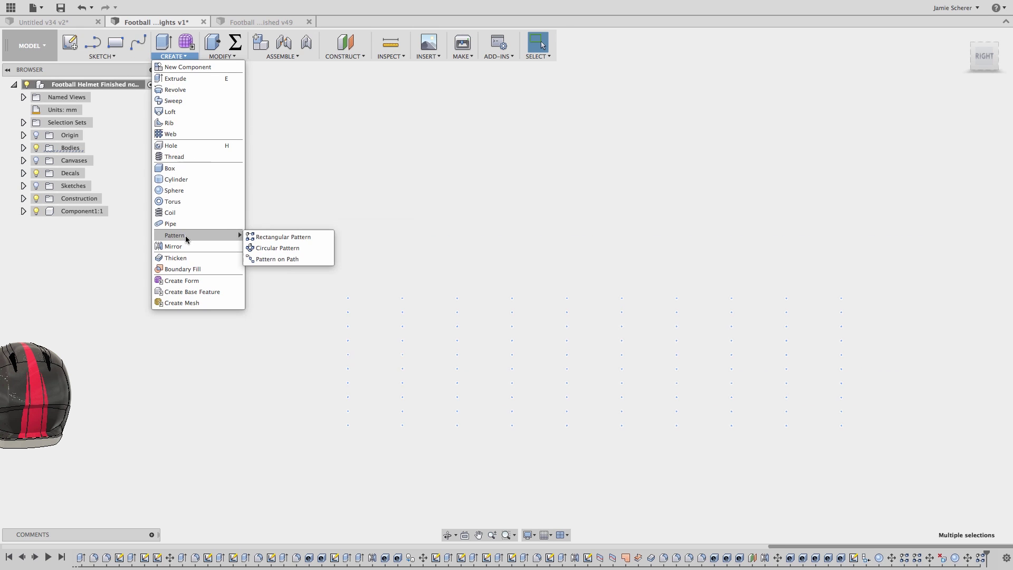
{"action": "left_click", "coordinate": [268, 237]}
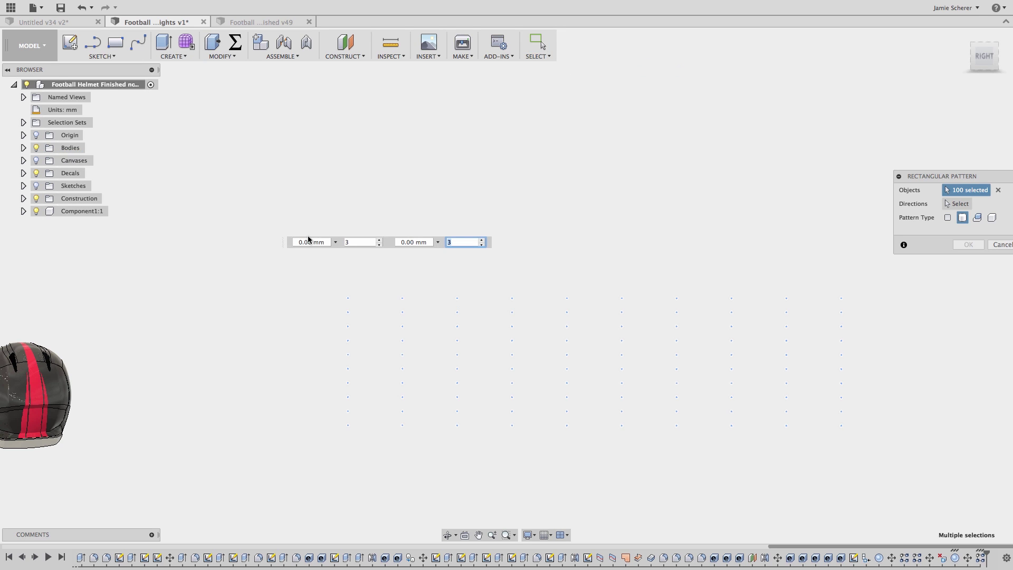
{"action": "left_click", "coordinate": [335, 241]}
{"action": "middle_click_drag", "start_coordinate": [319, 192], "coordinate": [363, 373], "text": "shift"}
Pattern them symmetrically along an axis, 10 copies, spanning 975 mm
{"action": "left_click", "coordinate": [958, 204]}
{"action": "middle_click_drag", "start_coordinate": [625, 292], "coordinate": [742, 267]}
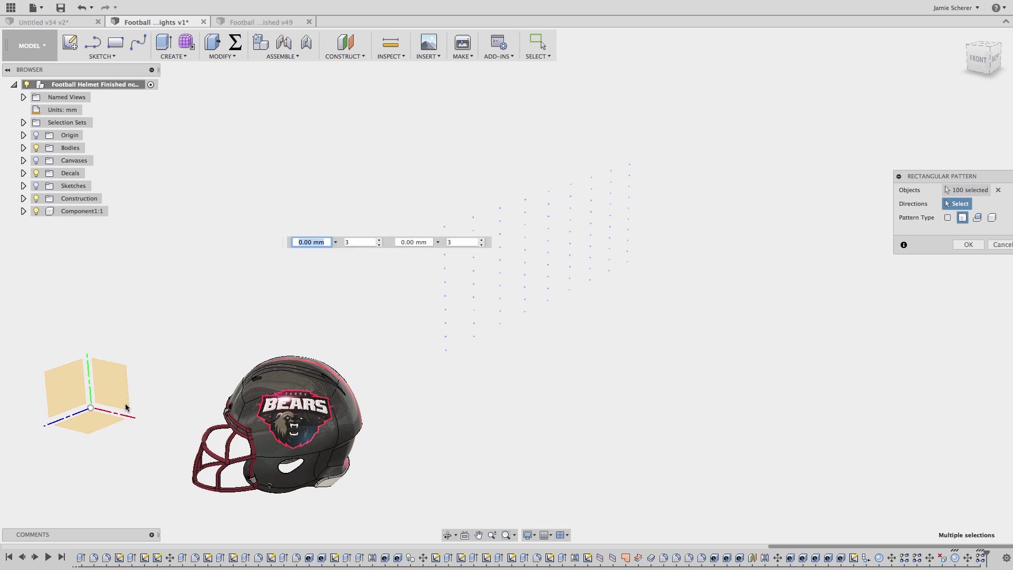
{"action": "left_click", "coordinate": [561, 233]}
{"action": "type", "text": "650"}
{"action": "key", "text": "Tab"}
{"action": "left_click", "coordinate": [979, 272]}
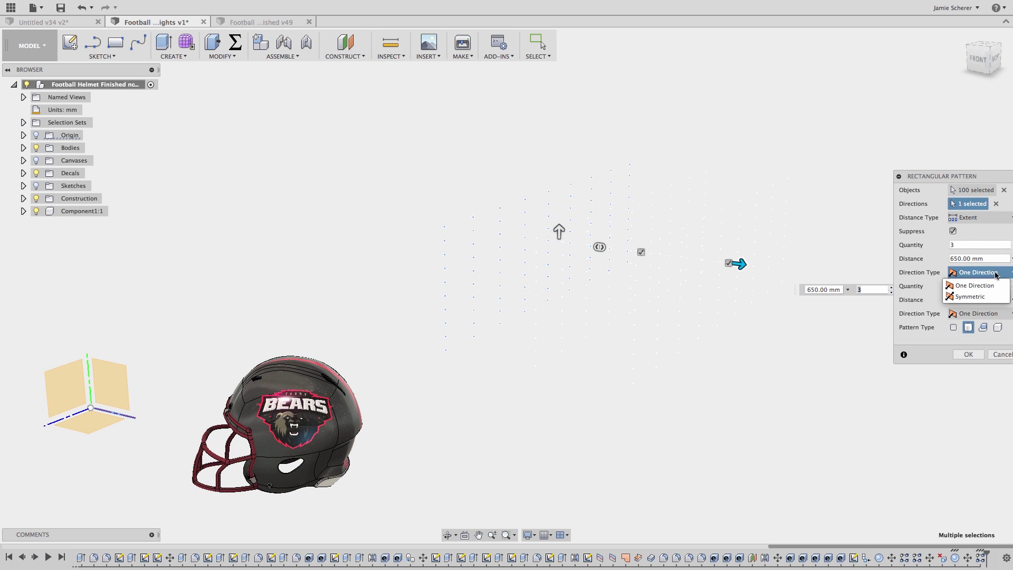
{"action": "left_click", "coordinate": [975, 270]}
{"action": "type", "text": "10"}
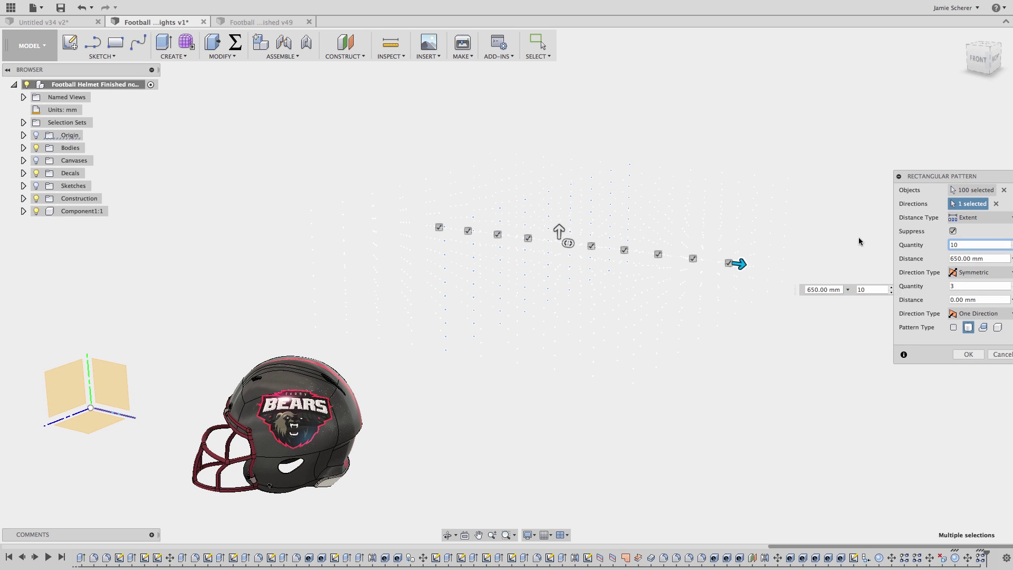
{"action": "left_click_drag", "start_coordinate": [740, 264], "coordinate": [871, 296]}
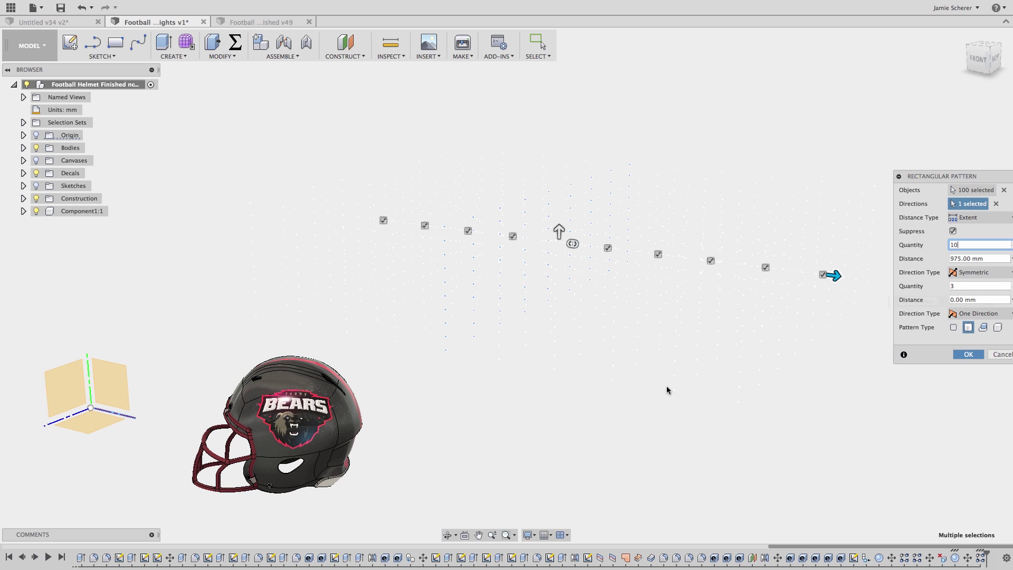
{"action": "key", "text": "Return"}
Switch the environment to Dark Sky and orbit to preview the glowing grid
{"action": "left_click", "coordinate": [528, 535]}
{"action": "mouse_move", "coordinate": [580, 465]}
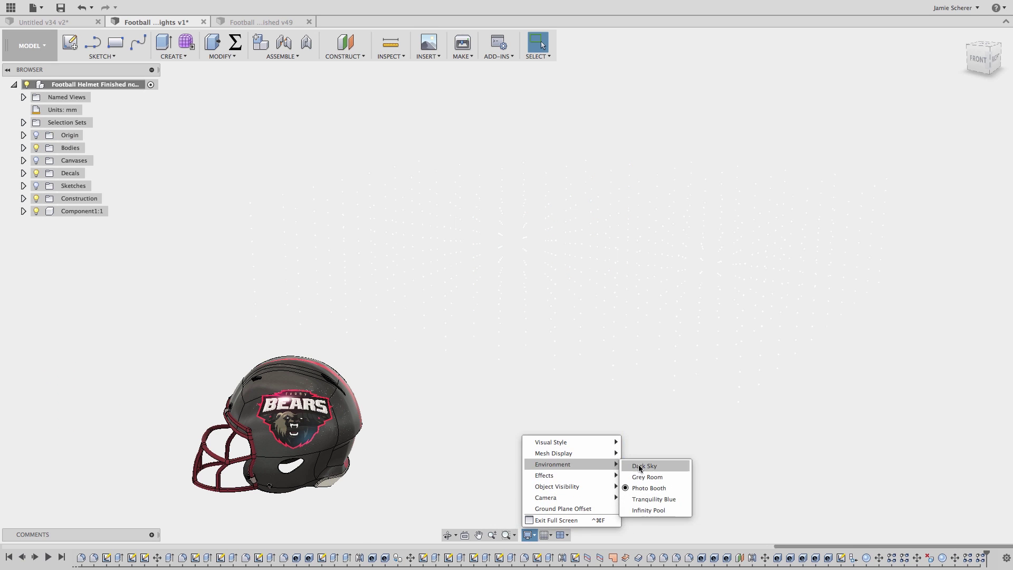
{"action": "left_click", "coordinate": [640, 468]}
{"action": "middle_click_drag", "start_coordinate": [673, 412], "coordinate": [524, 387], "text": "shift"}
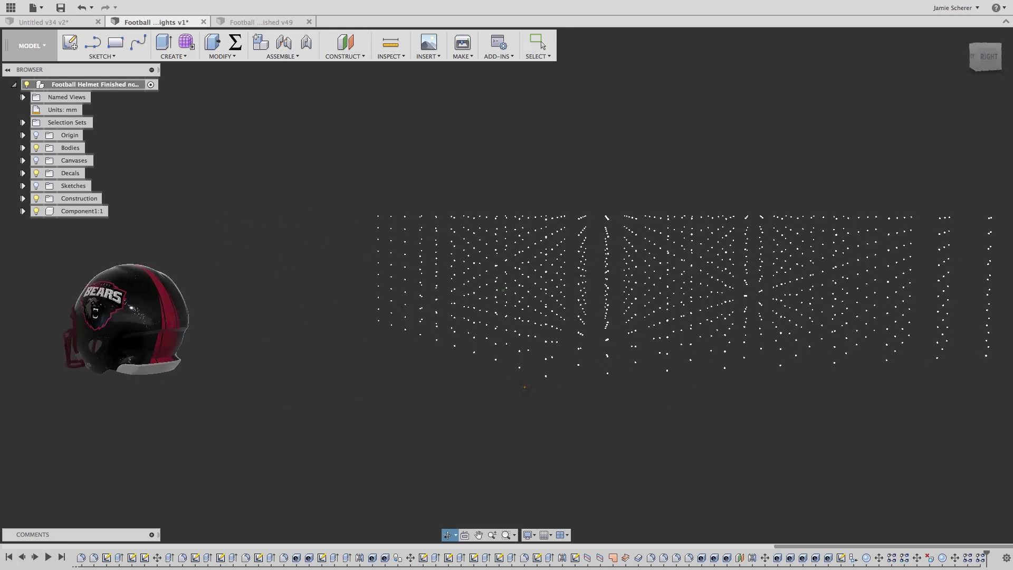
{"action": "key", "text": "F6"}
Restore the Photo Booth environment
{"action": "left_click", "coordinate": [536, 535]}
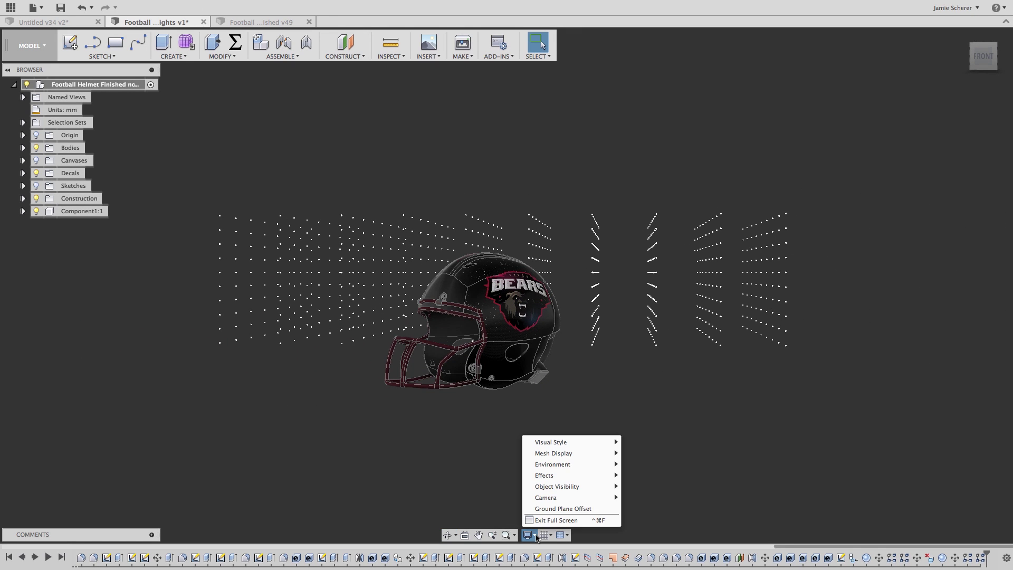
{"action": "mouse_move", "coordinate": [596, 465]}
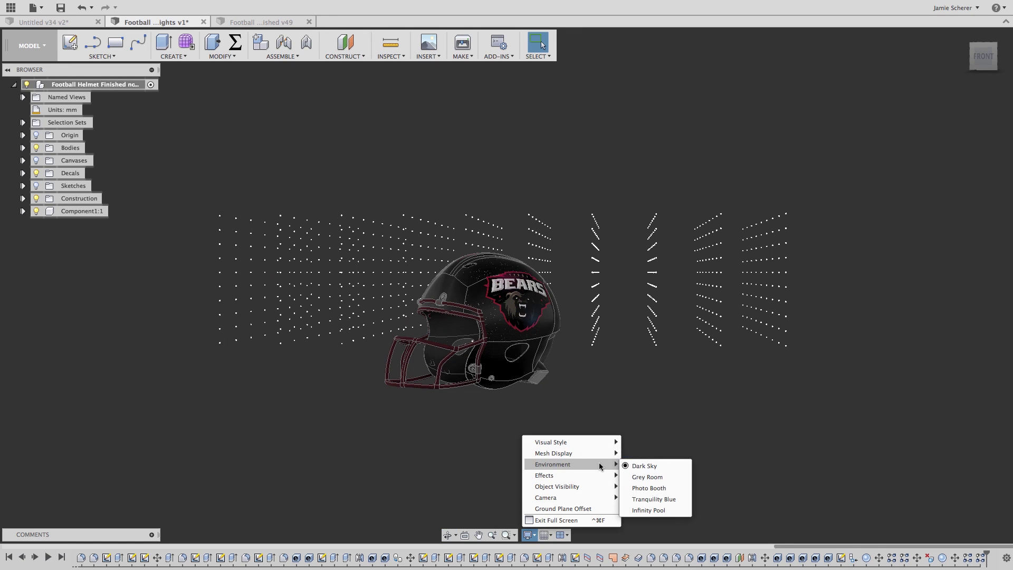
{"action": "left_click", "coordinate": [642, 489]}
Switch to the Render workspace, zoom in on the helmet, and open Scene Settings
{"action": "left_click", "coordinate": [35, 49]}
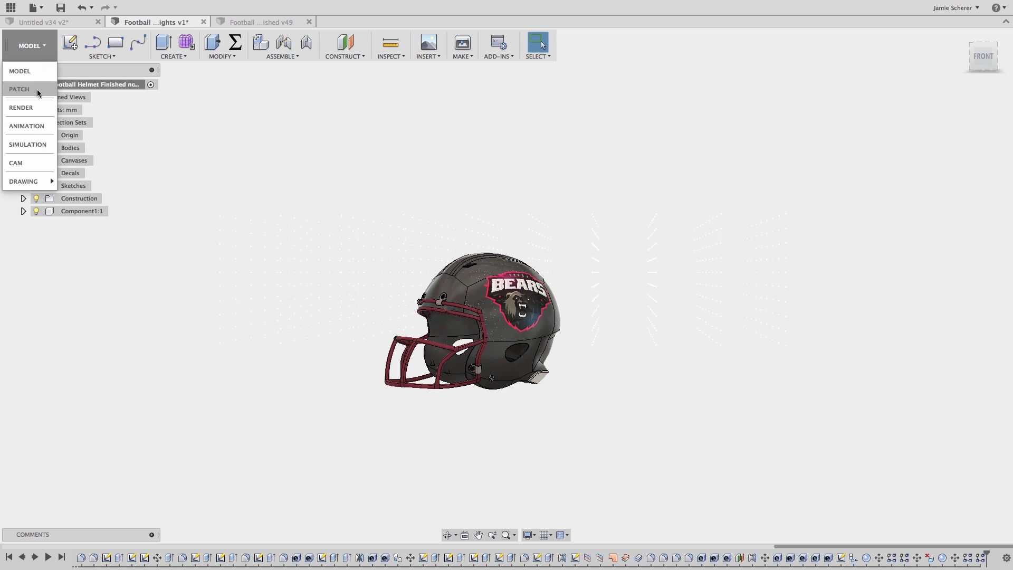
{"action": "left_click", "coordinate": [21, 107]}
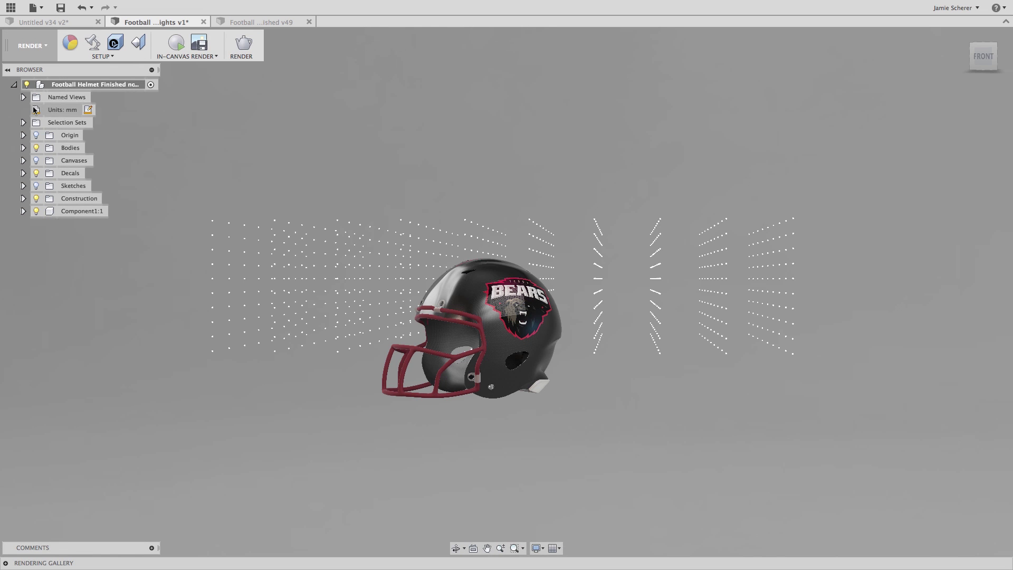
{"action": "scroll", "coordinate": [597, 287], "scroll_direction": "up", "scroll_amount": 5}
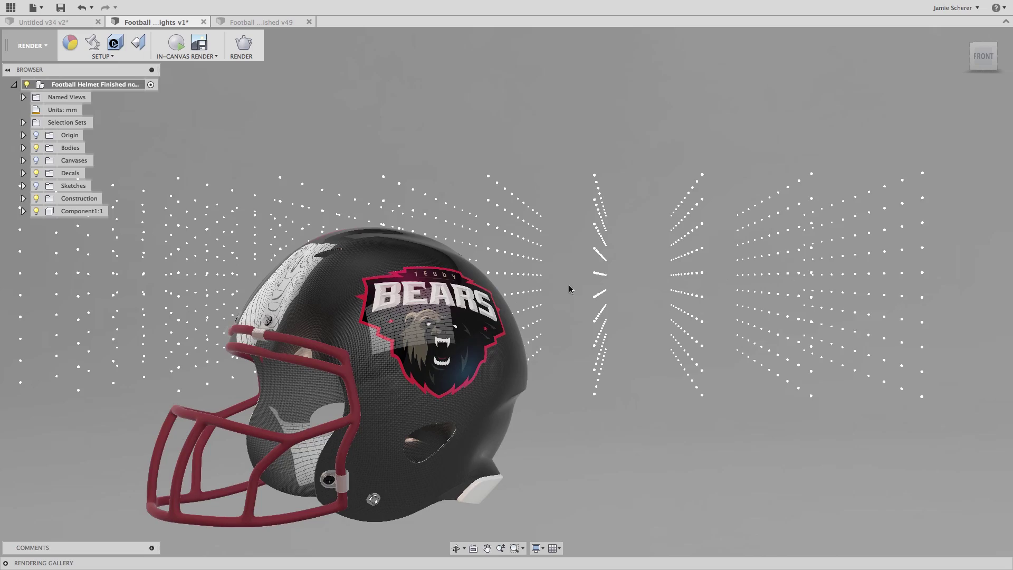
{"action": "mouse_move", "coordinate": [554, 283]}
{"action": "middle_mouse_down", "text": "shift"}
{"action": "mouse_move", "coordinate": [527, 279]}
{"action": "mouse_move", "coordinate": [552, 280]}
{"action": "middle_mouse_up", "text": "shift"}
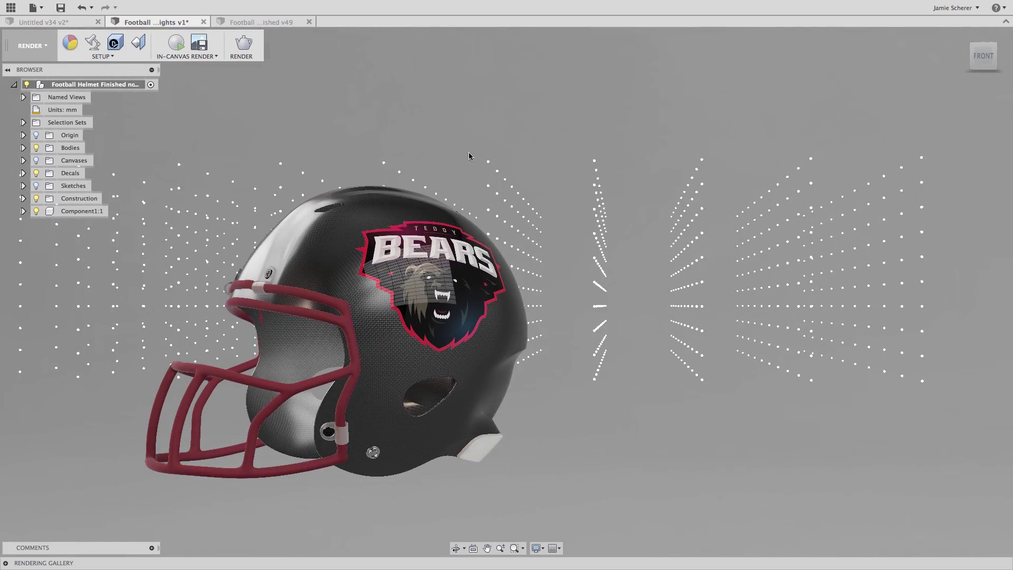
{"action": "middle_click_drag", "start_coordinate": [486, 143], "coordinate": [475, 149]}
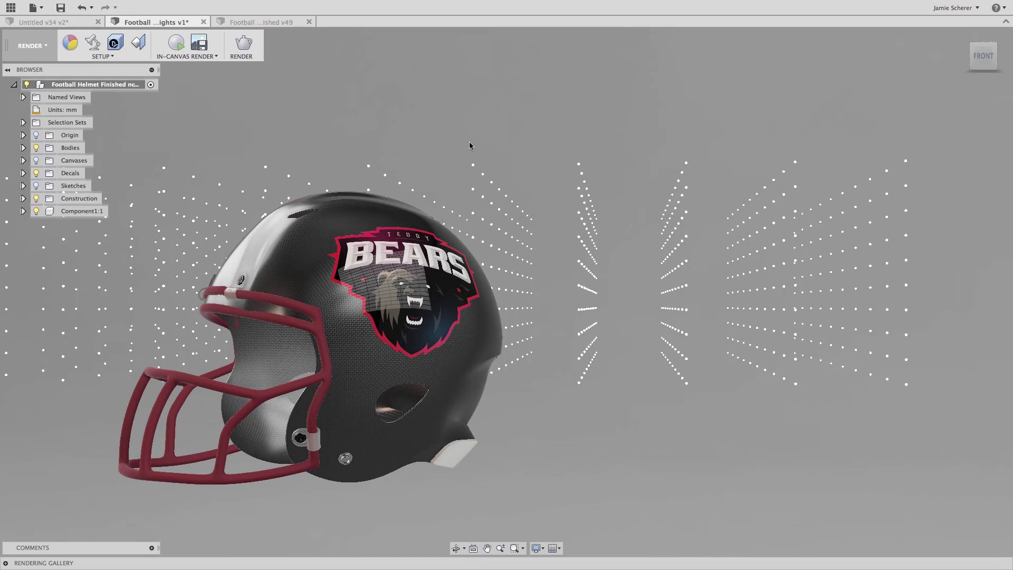
{"action": "left_click", "coordinate": [94, 45]}
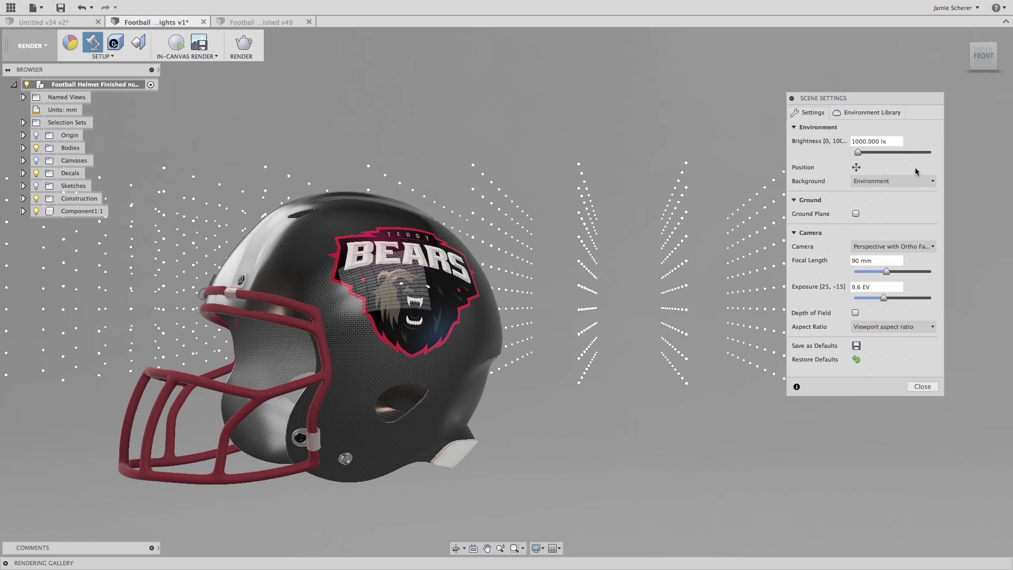
Change the Scene Settings environment brightness from 1000 lx to 100 lx
{"action": "left_click", "coordinate": [895, 113]}
{"action": "left_click", "coordinate": [813, 113]}
{"action": "left_click", "coordinate": [866, 141]}
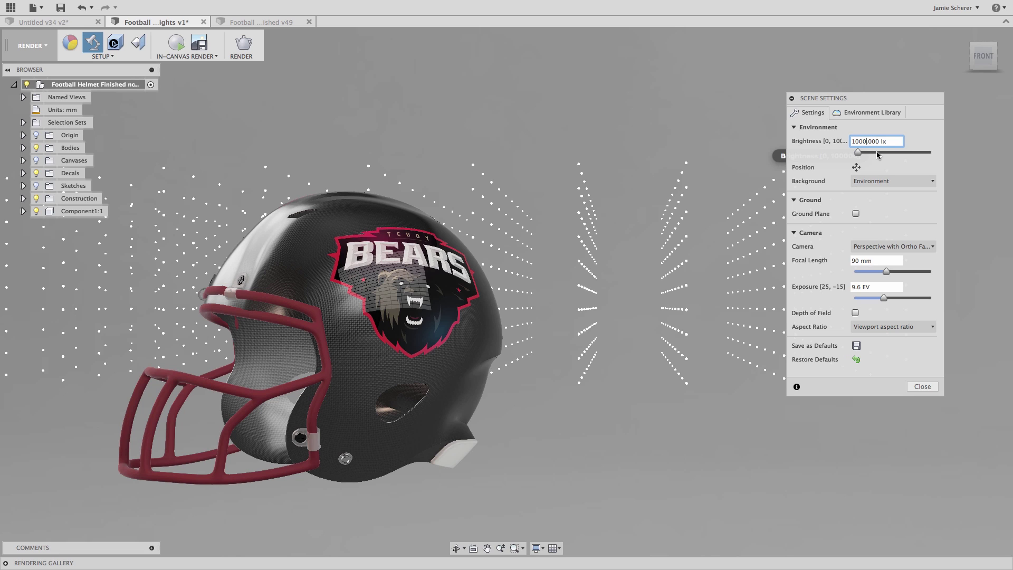
{"action": "key", "text": "BackSpace"}
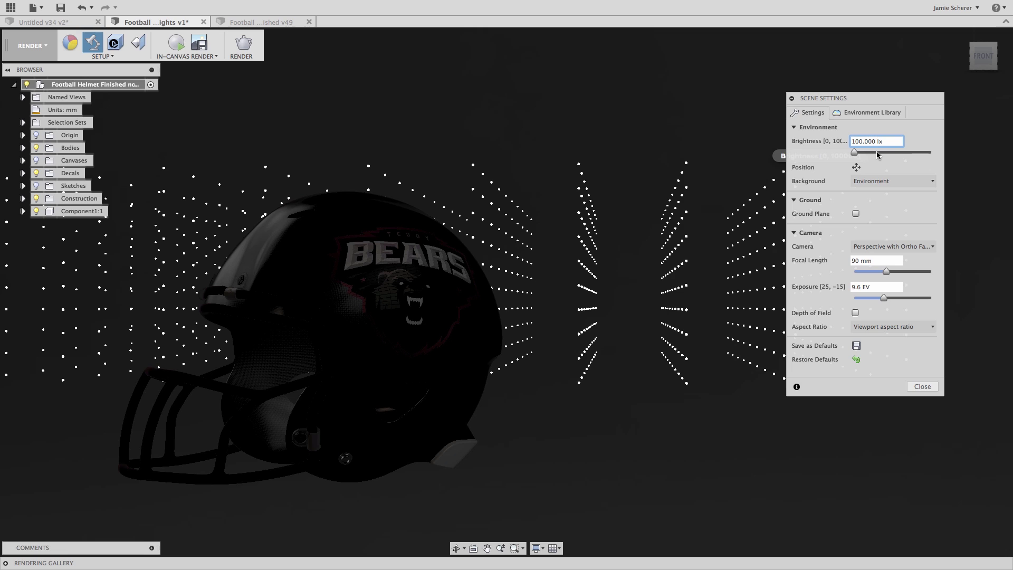
{"action": "key", "text": "BackSpace"}
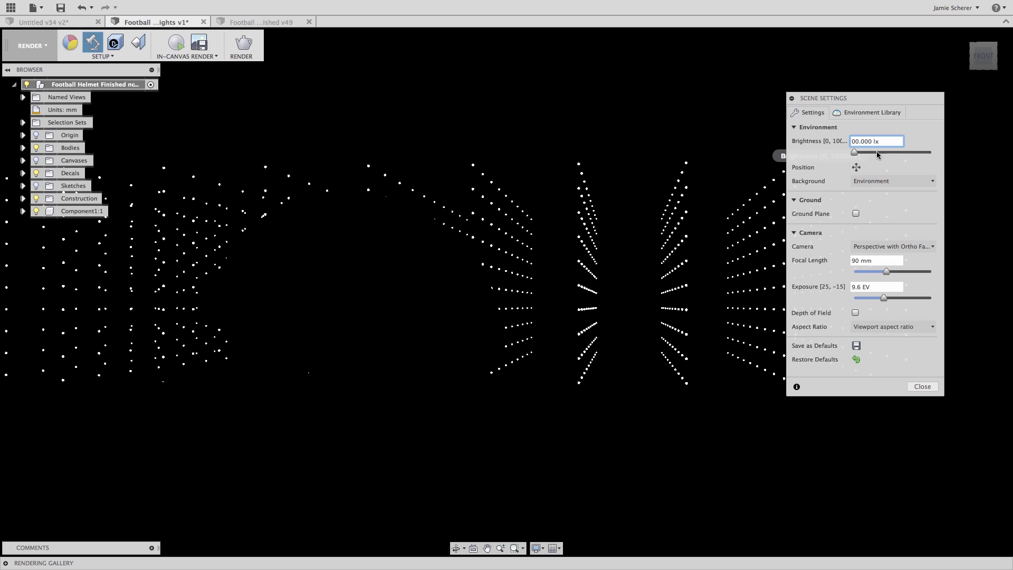
{"action": "type", "text": "1"}
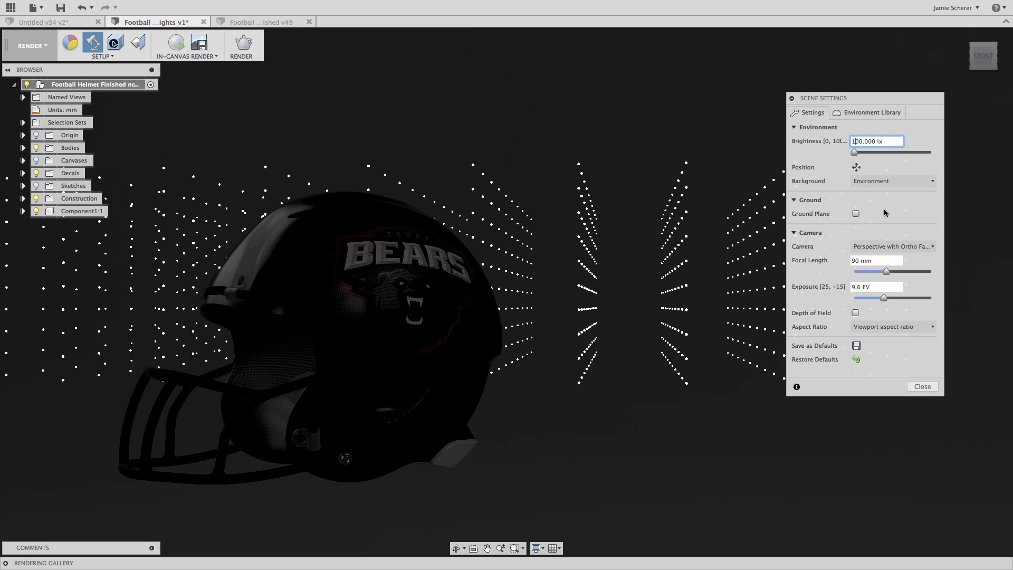
Enable the ground plane with reflections on and roughness set to 1.0
{"action": "left_click", "coordinate": [856, 214]}
{"action": "scroll", "coordinate": [563, 425], "scroll_direction": "up", "scroll_amount": 3}
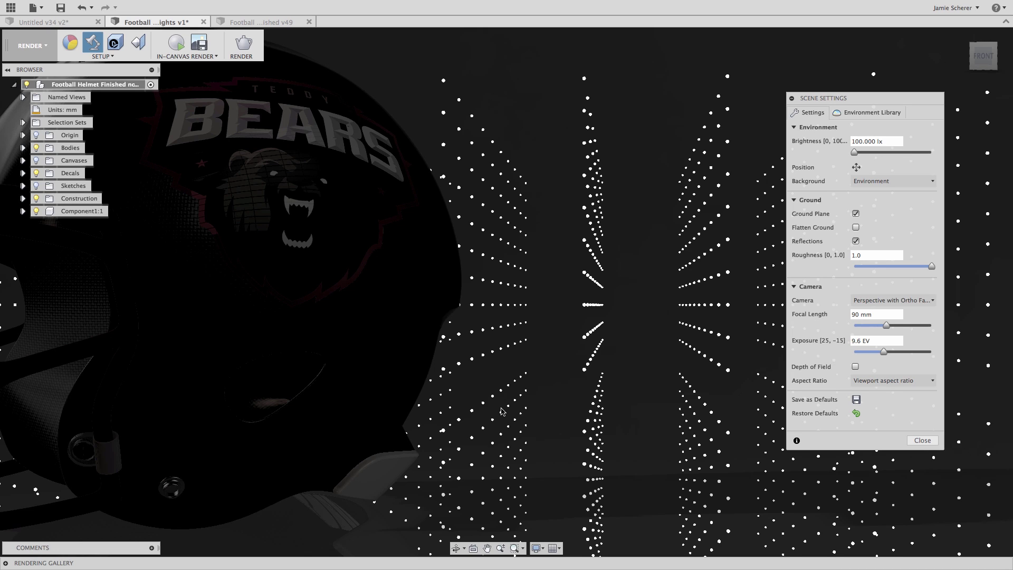
{"action": "left_click", "coordinate": [856, 242]}
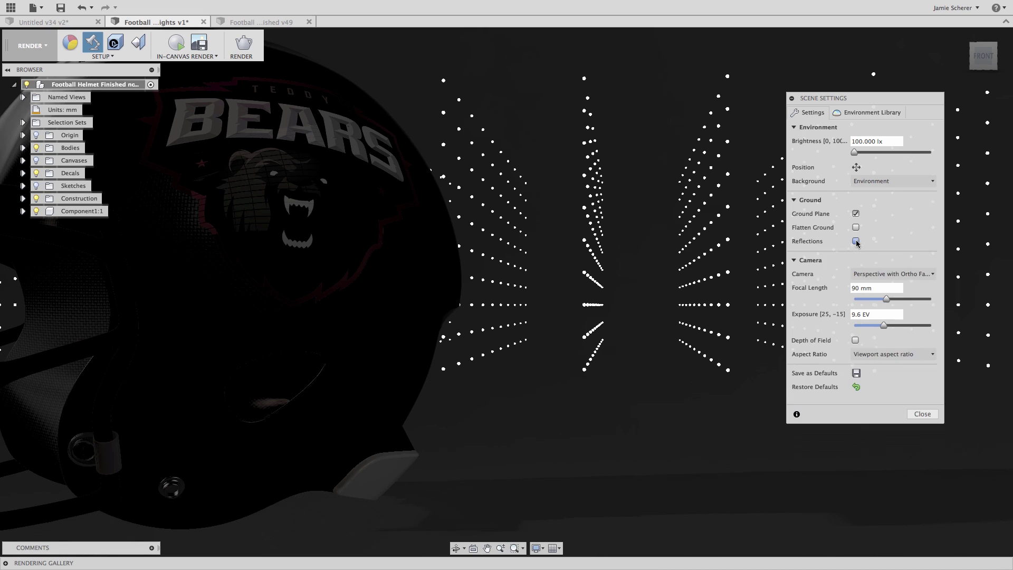
{"action": "left_click", "coordinate": [856, 242]}
{"action": "left_click_drag", "start_coordinate": [854, 266], "coordinate": [936, 268]}
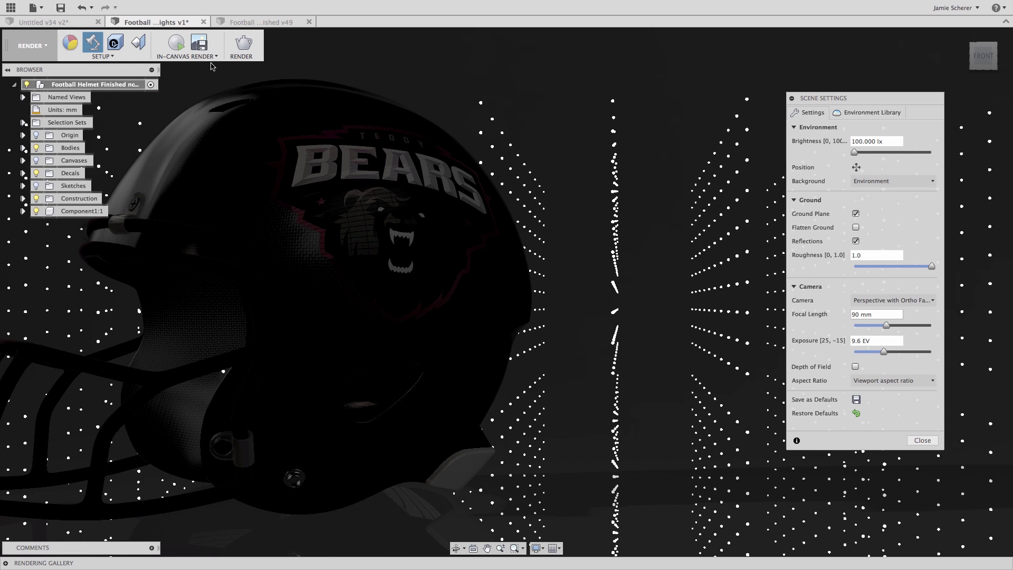
Enable depth of field with 0.500 blur, focused on the BEARS lettering
{"action": "left_click", "coordinate": [855, 366]}
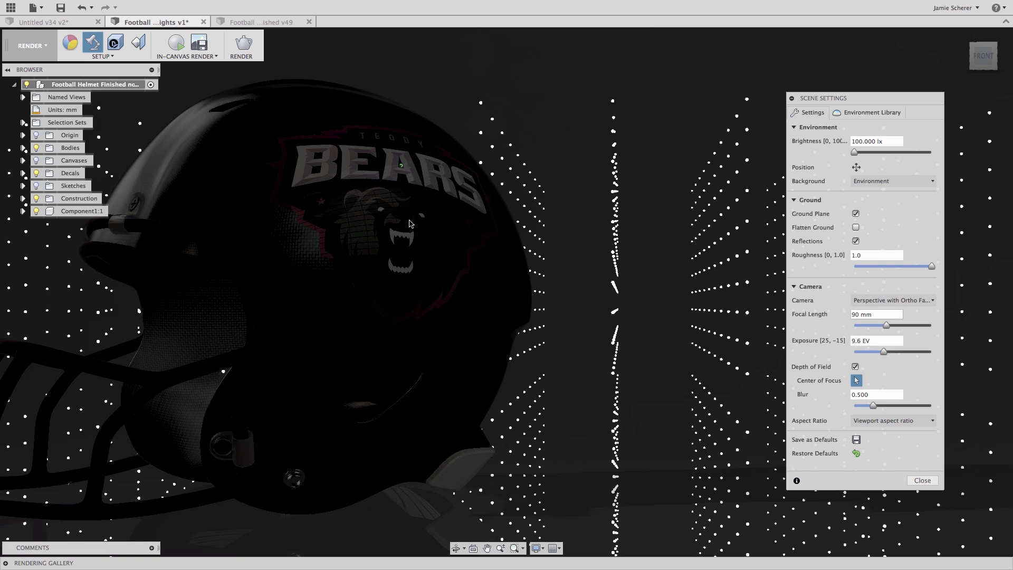
{"action": "left_click", "coordinate": [385, 247]}
{"action": "left_click", "coordinate": [401, 167]}
Close Scene Settings, frame the helmet logo and lights, and start an in-canvas render
{"action": "left_click", "coordinate": [922, 481]}
{"action": "scroll", "coordinate": [566, 279], "scroll_direction": "up", "scroll_amount": 5}
{"action": "scroll", "coordinate": [469, 266], "scroll_direction": "down", "scroll_amount": 4}
{"action": "scroll", "coordinate": [496, 259], "scroll_direction": "up", "scroll_amount": 4}
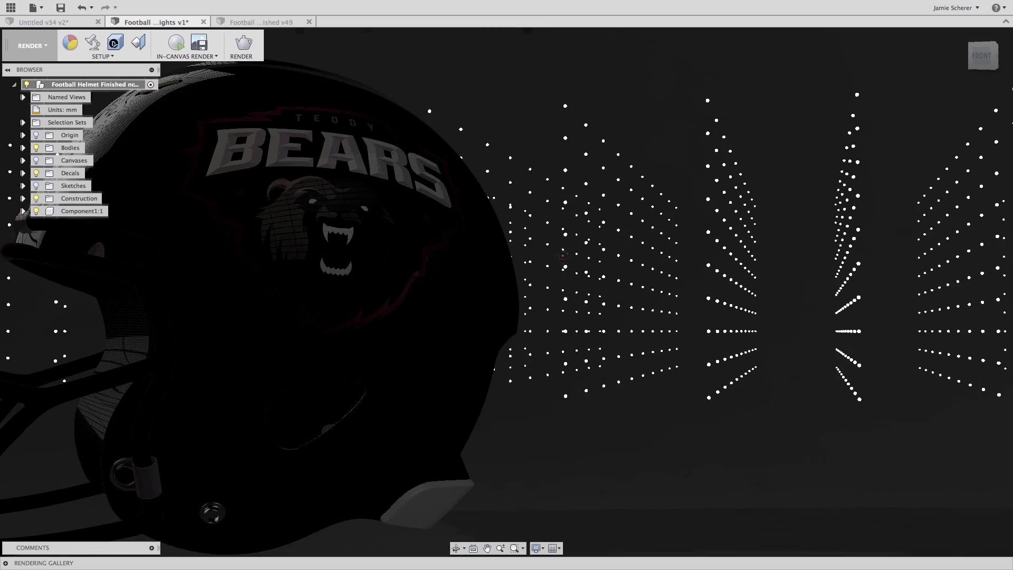
{"action": "scroll", "coordinate": [496, 259], "scroll_direction": "down", "scroll_amount": 2}
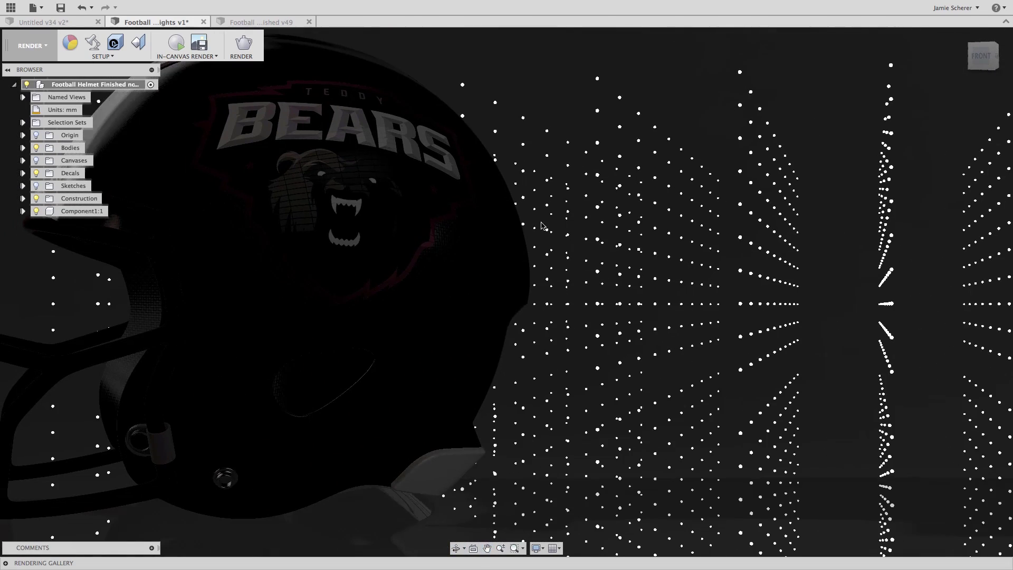
{"action": "scroll", "coordinate": [543, 227], "scroll_direction": "up", "scroll_amount": 2}
{"action": "middle_click_drag", "start_coordinate": [544, 227], "coordinate": [630, 223]}
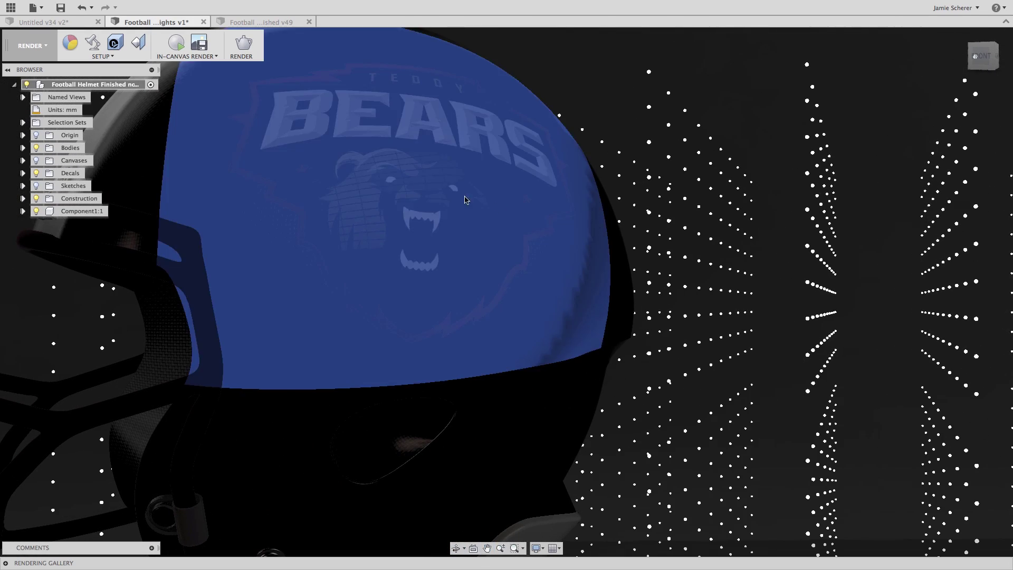
{"action": "left_click", "coordinate": [176, 42]}
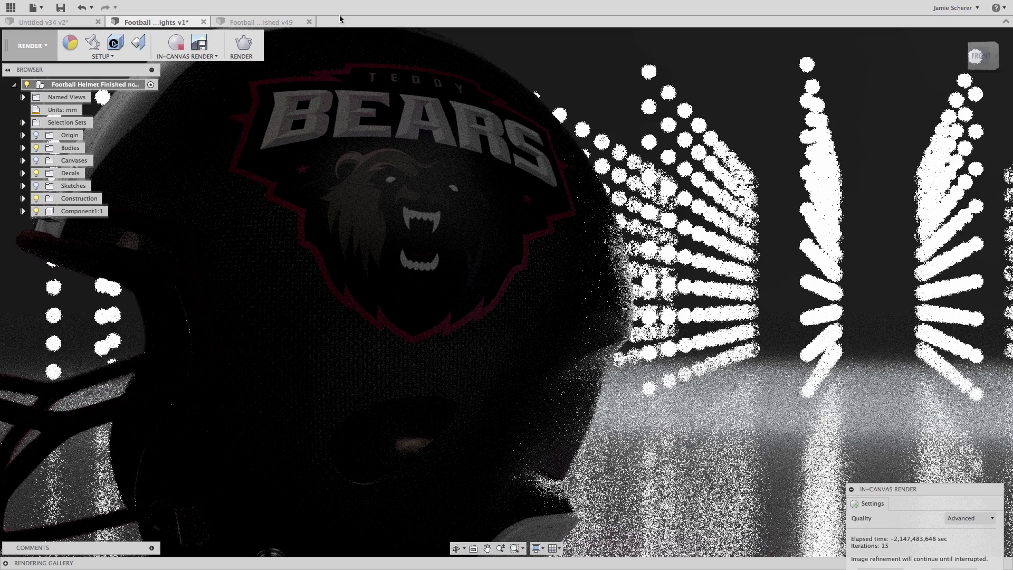
Set the scene environment brightness to 0 lx in Scene Settings
{"action": "left_click", "coordinate": [93, 42]}
{"action": "left_click", "coordinate": [851, 142]}
{"action": "key", "text": "Delete"}
{"action": "type", "text": "0"}
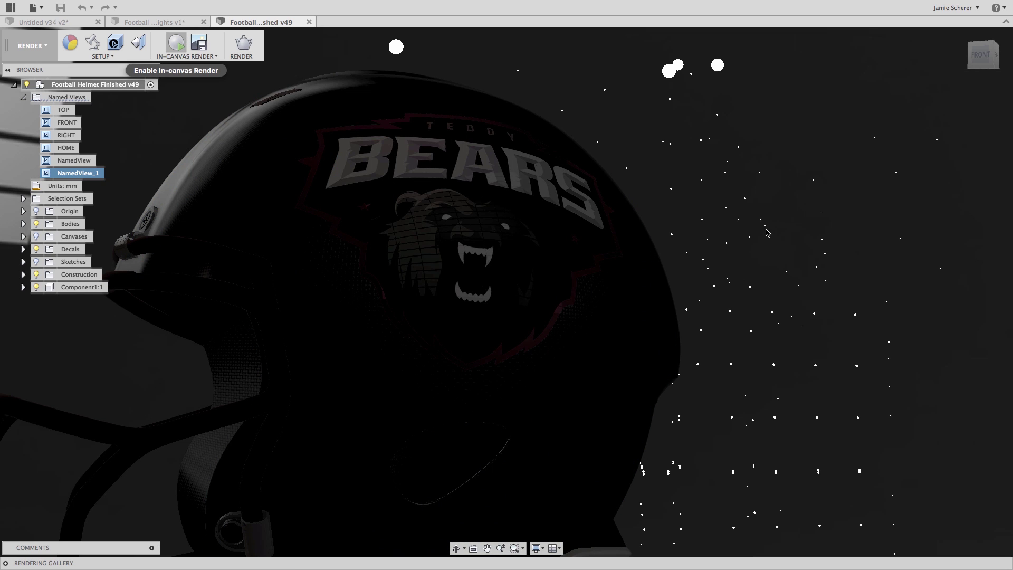
Start an in-canvas render of the Football Helmet Finished v49 design
{"action": "left_click", "coordinate": [182, 40]}
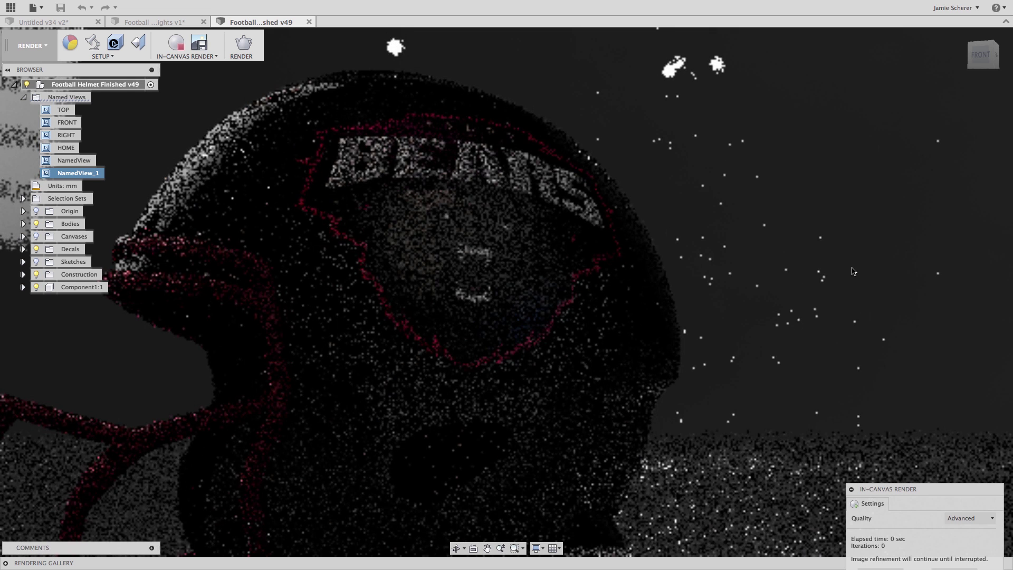